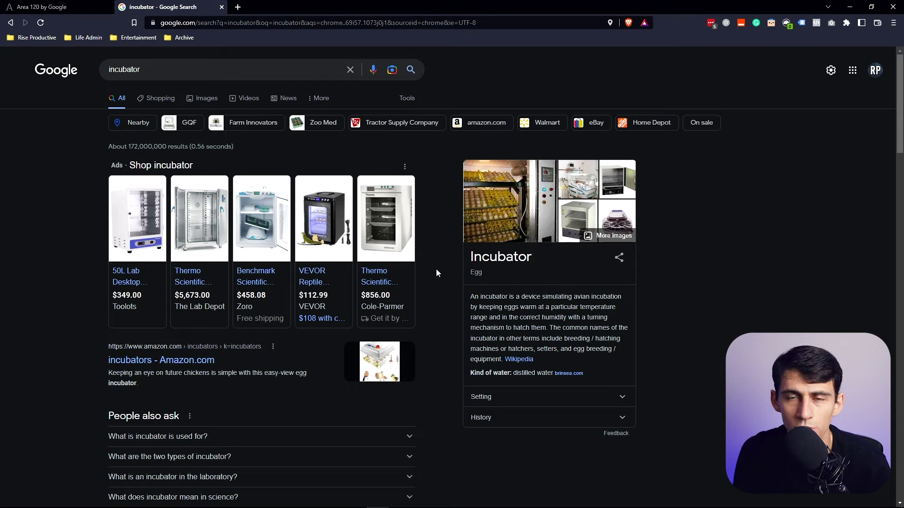
# - Close the incubator search results tab to return to the Google Tables home page
pyautogui.hotkey('ctrl', 'w')
pyautogui.scroll(10, 652, 203)
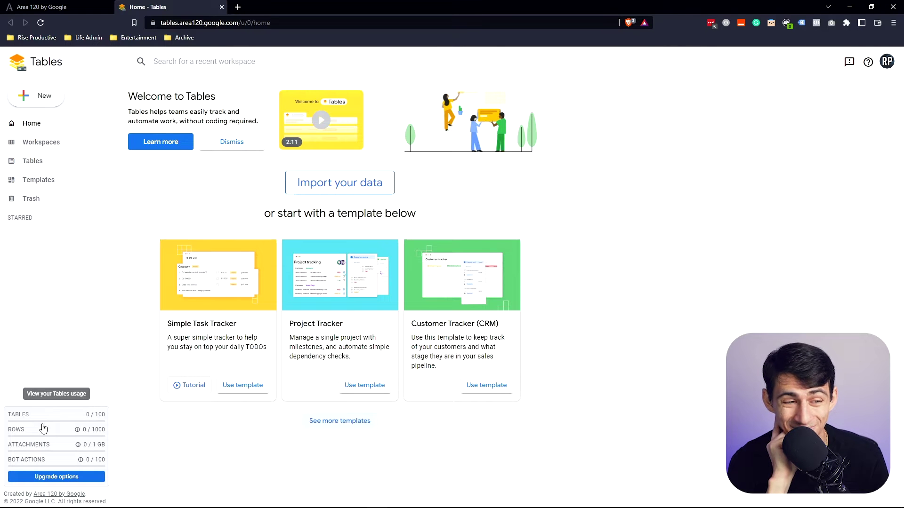
# - From Workspaces, choose New > Start with a template to reach the template gallery
pyautogui.click(67, 141)
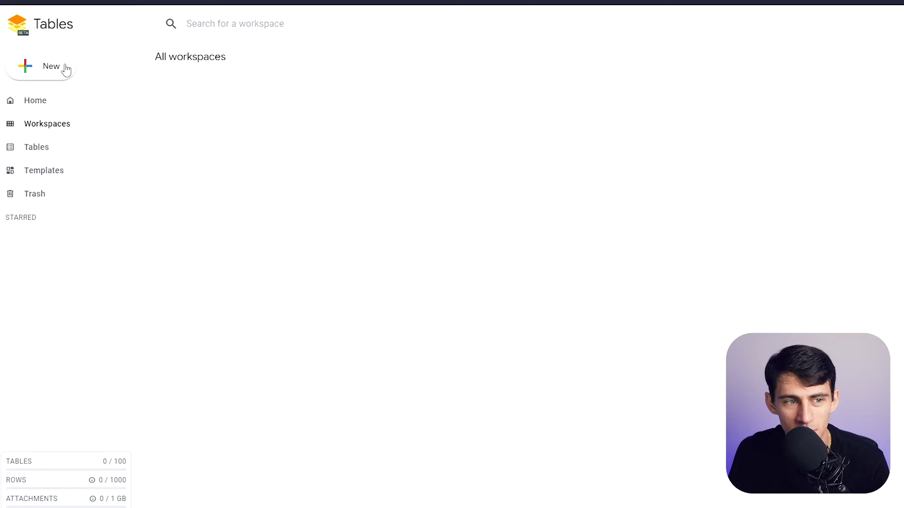
pyautogui.click(66, 69)
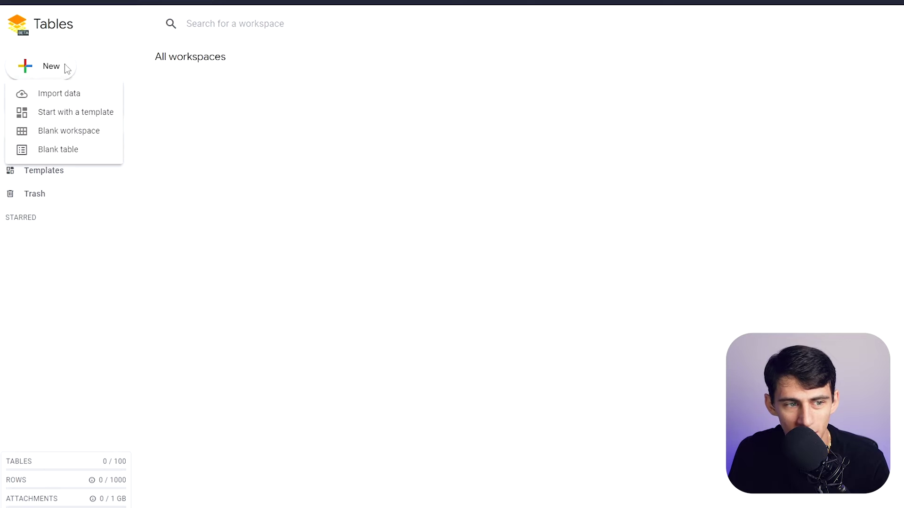
pyautogui.click(99, 105)
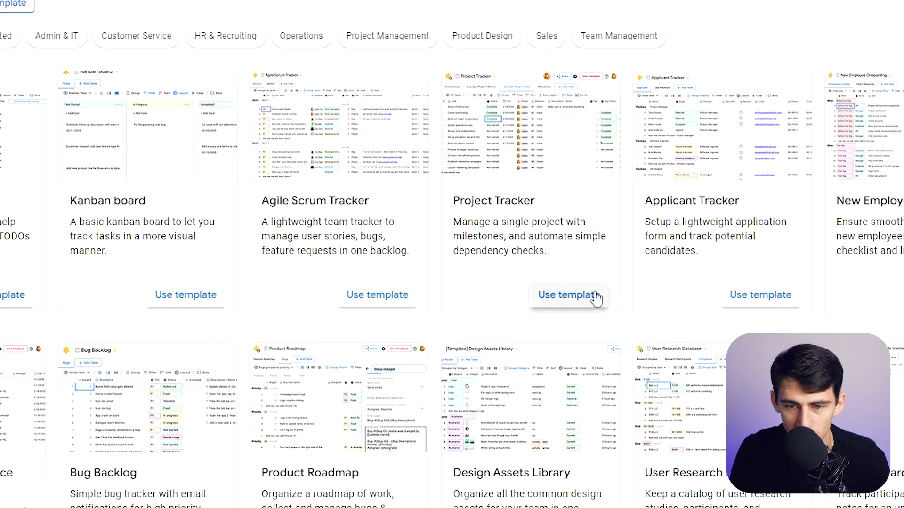
# - Create a workspace from the Project Tracker template and skip the welcome tutorial
pyautogui.click(595, 297)
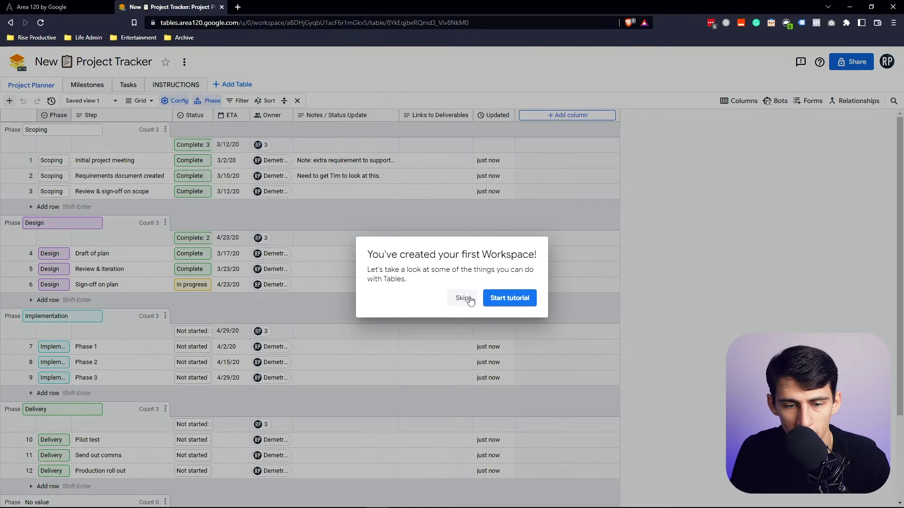
pyautogui.click(470, 300)
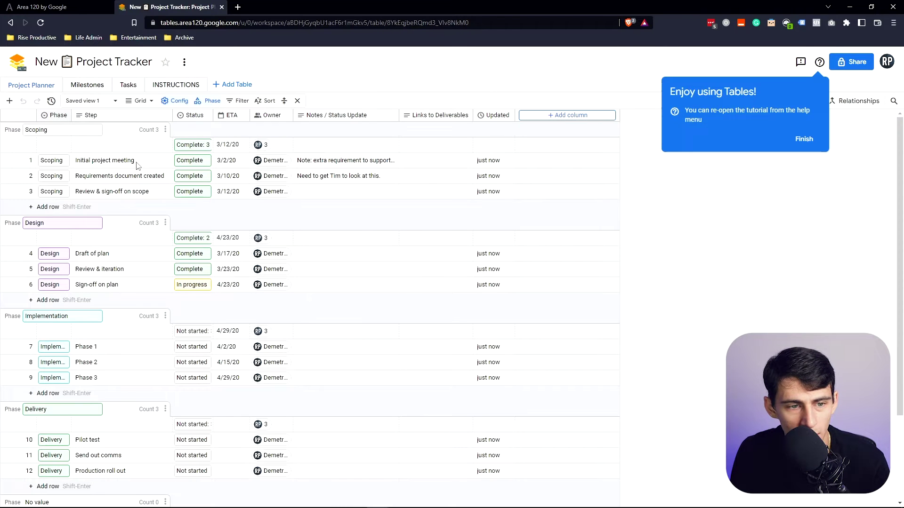
pyautogui.click(168, 129)
pyautogui.click(134, 136)
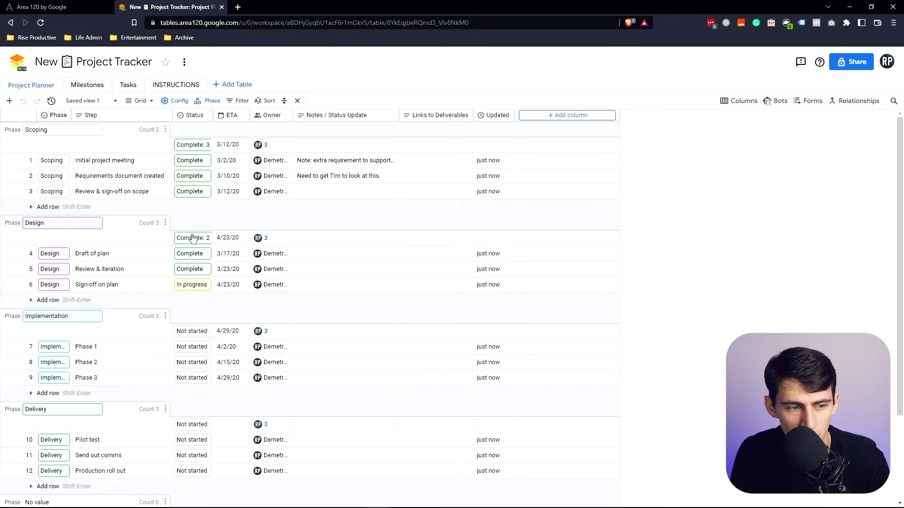
# - Check the grid layout settings and browse the Milestones, Tasks and INSTRUCTIONS tables before returning to Project Planner
pyautogui.scroll(-1, 141, 283)
pyautogui.scroll(1, 141, 236)
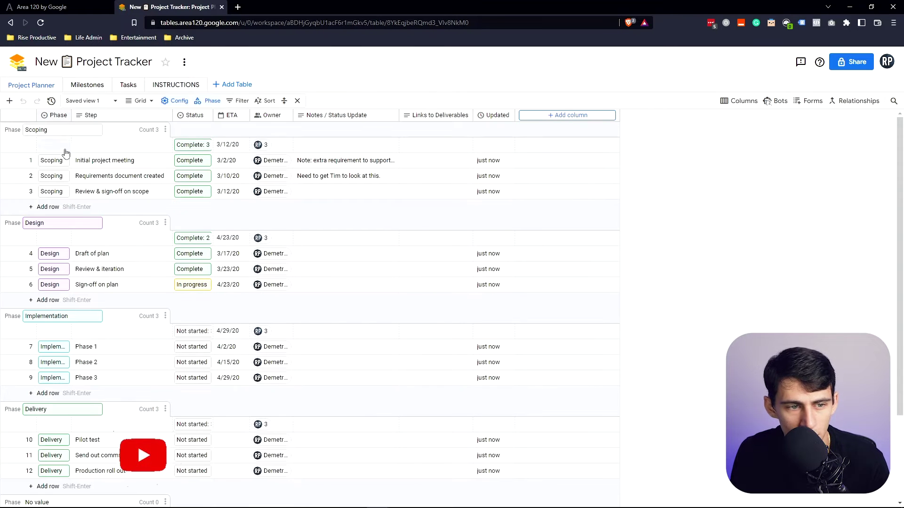
pyautogui.click(176, 100)
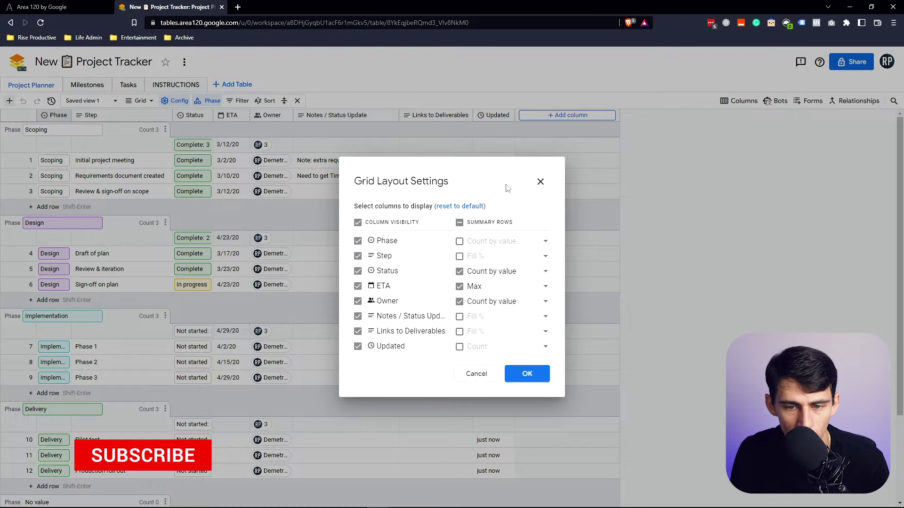
pyautogui.click(541, 182)
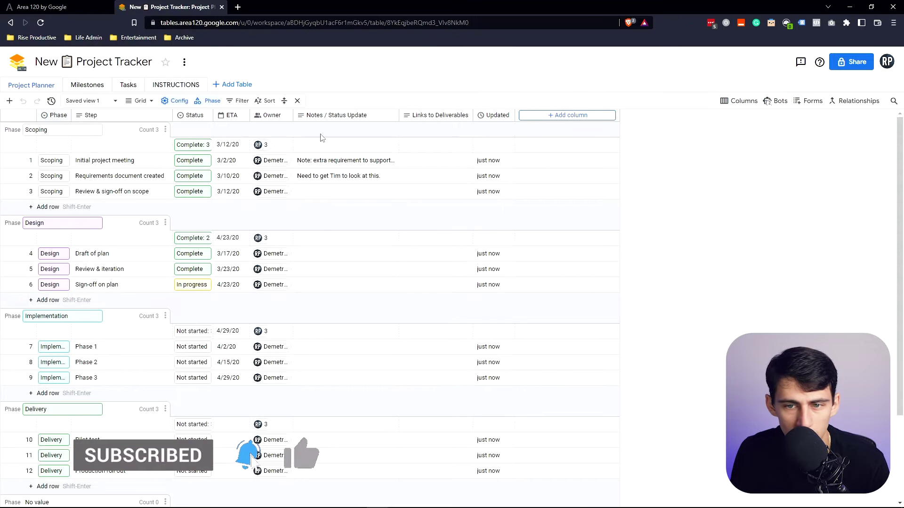
pyautogui.click(90, 87)
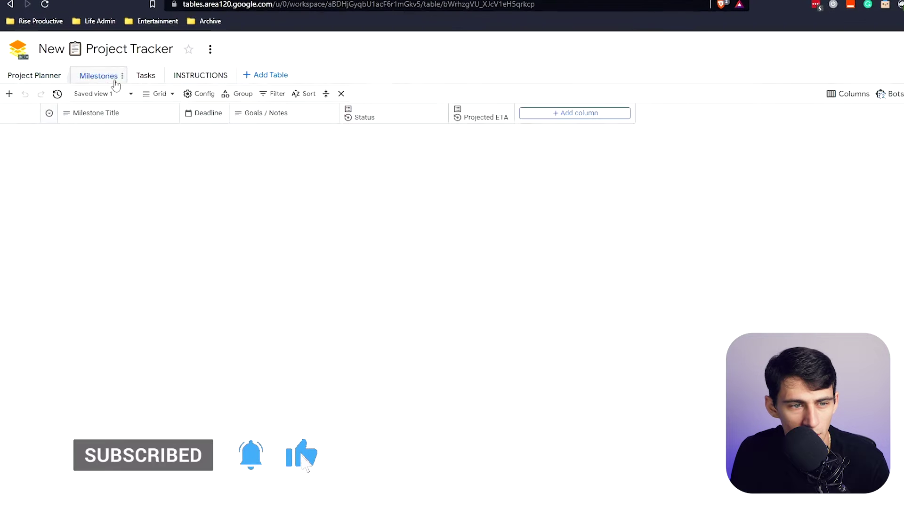
pyautogui.click(144, 76)
pyautogui.click(181, 75)
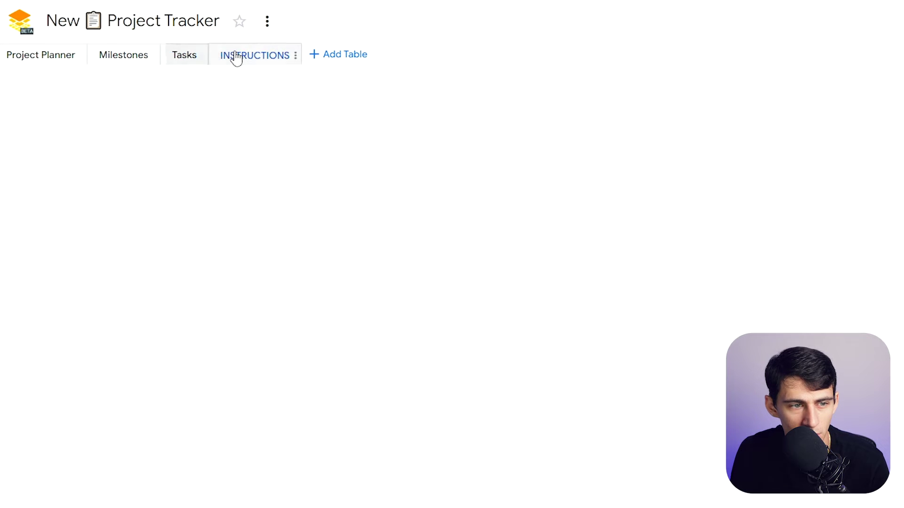
pyautogui.click(51, 57)
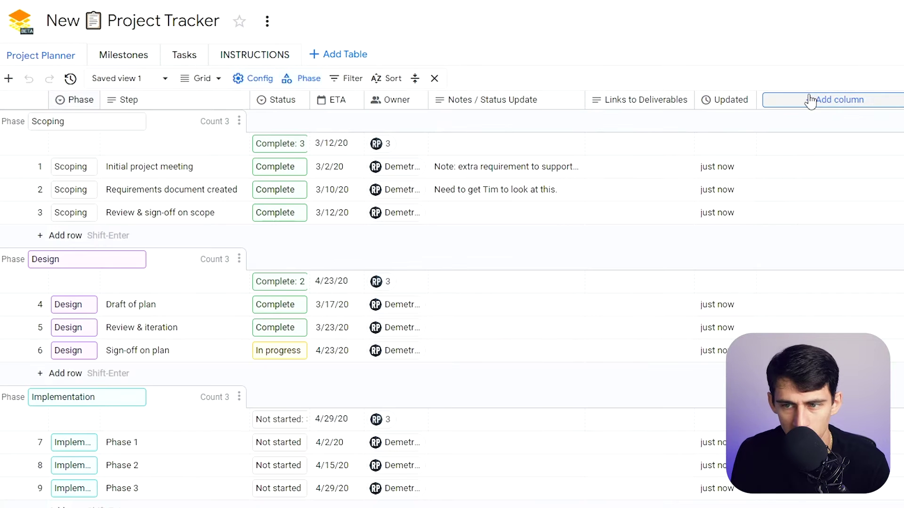
# - Draft a new Person-type column, then discard it unsaved
pyautogui.click(835, 100)
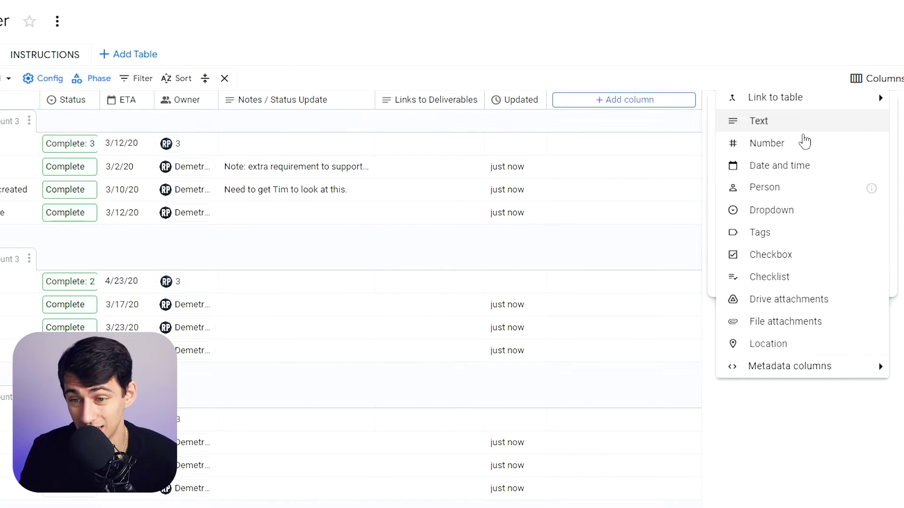
pyautogui.click(783, 187)
pyautogui.click(789, 165)
pyautogui.click(793, 181)
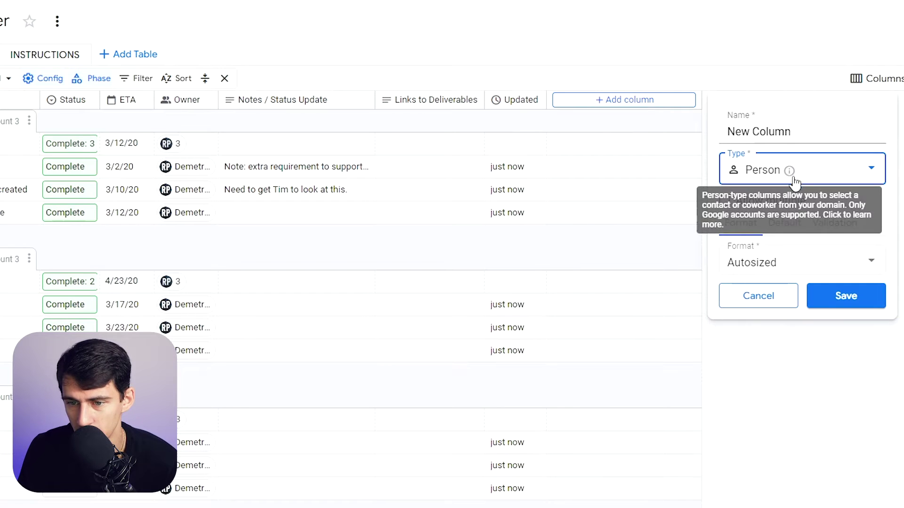
pyautogui.click(181, 146)
pyautogui.click(471, 354)
# - Search for a teammate in the Initial project meeting row's Owner cell
pyautogui.click(190, 167)
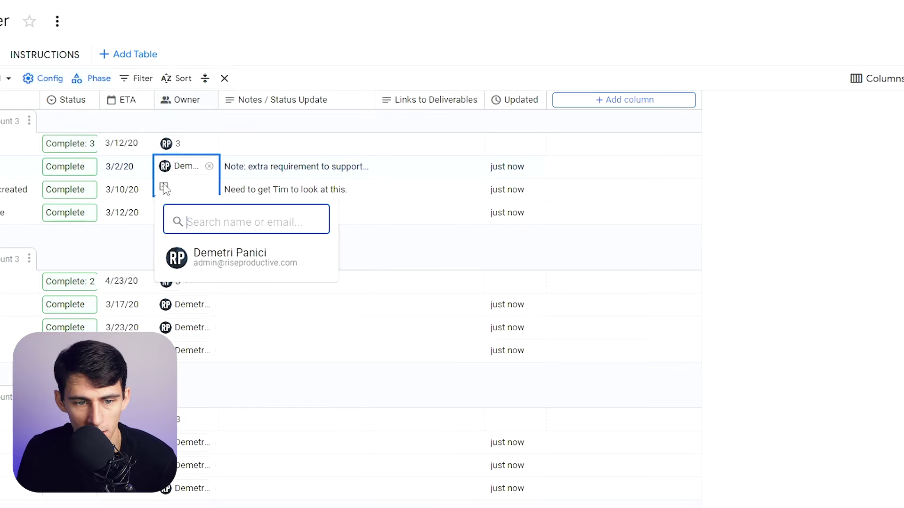
pyautogui.write('chantzvisse')
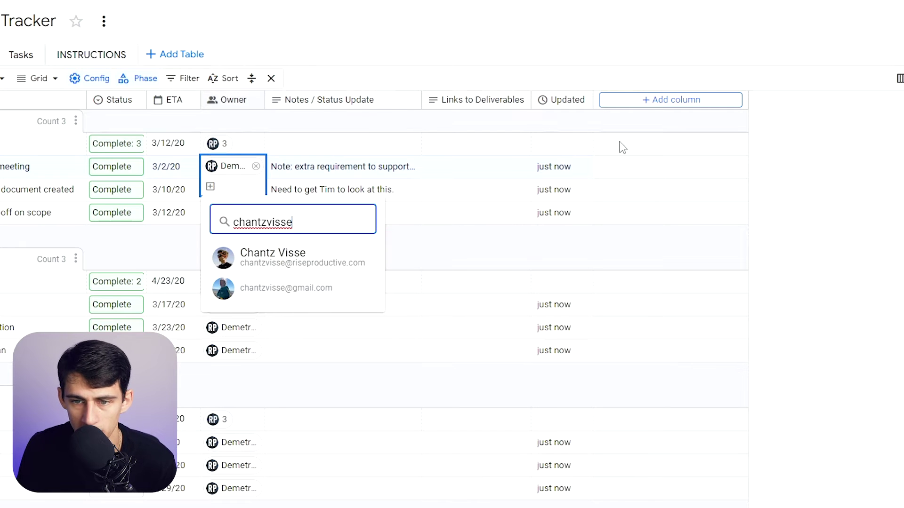
pyautogui.click(656, 100)
# - Try the Dropdown, Tags and Checkbox types before settling on Checklist for the new column
pyautogui.click(837, 172)
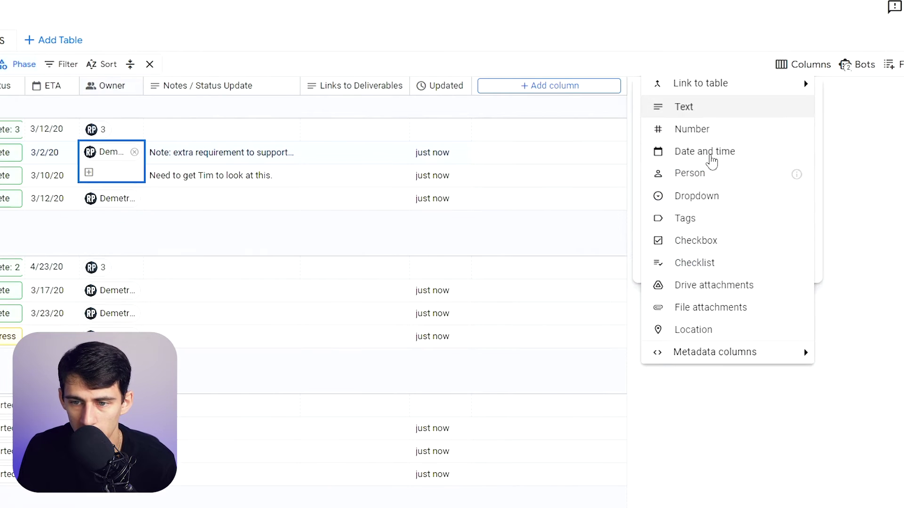
pyautogui.click(693, 205)
pyautogui.click(768, 142)
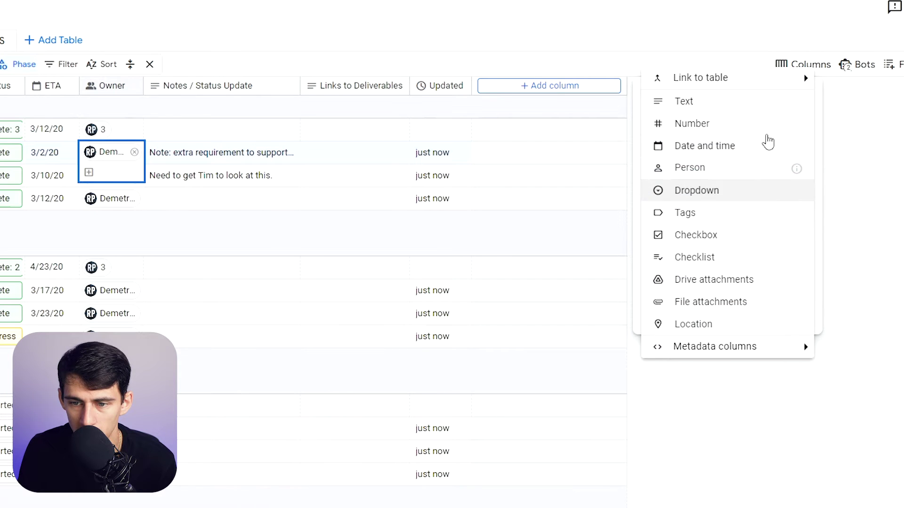
pyautogui.click(706, 213)
pyautogui.click(750, 160)
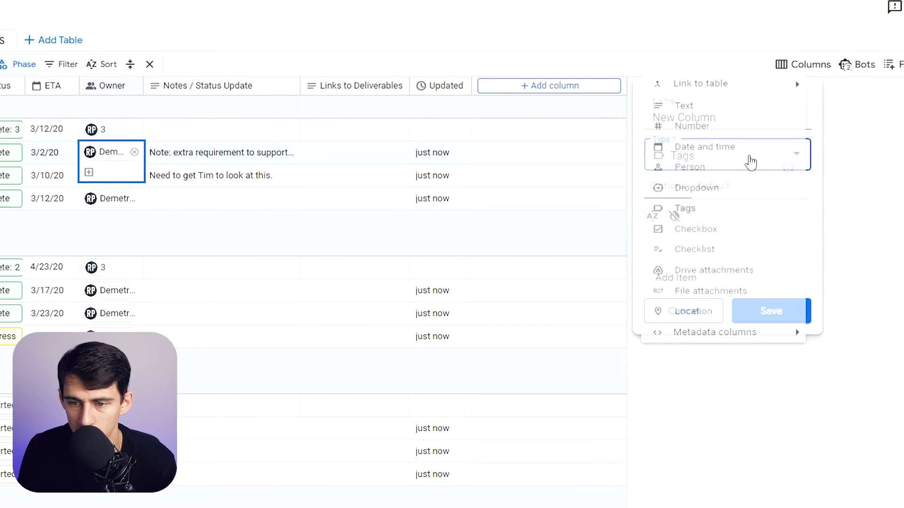
pyautogui.click(734, 235)
pyautogui.click(725, 158)
pyautogui.click(748, 235)
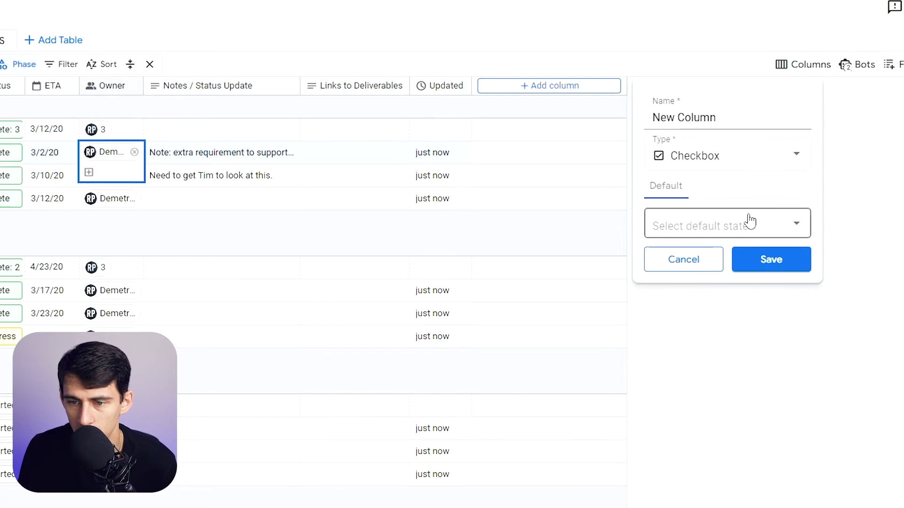
pyautogui.click(751, 221)
pyautogui.click(733, 222)
pyautogui.click(732, 167)
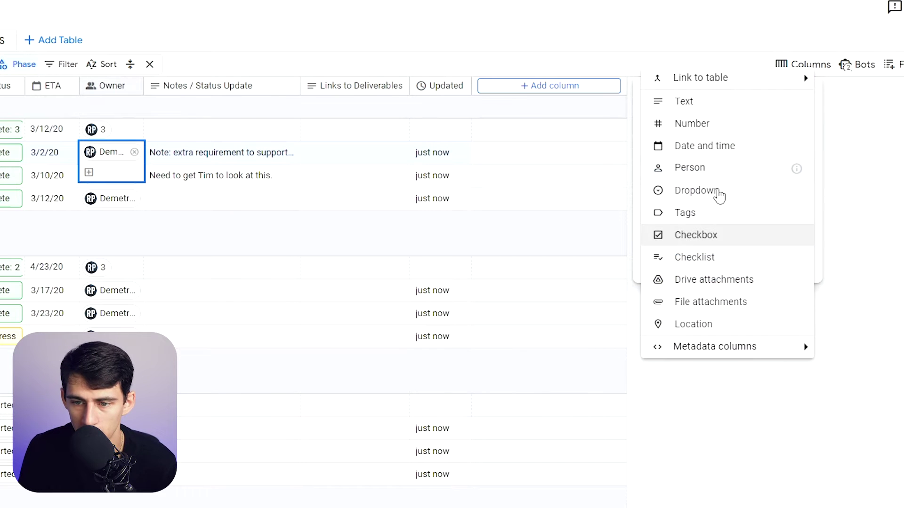
pyautogui.click(697, 258)
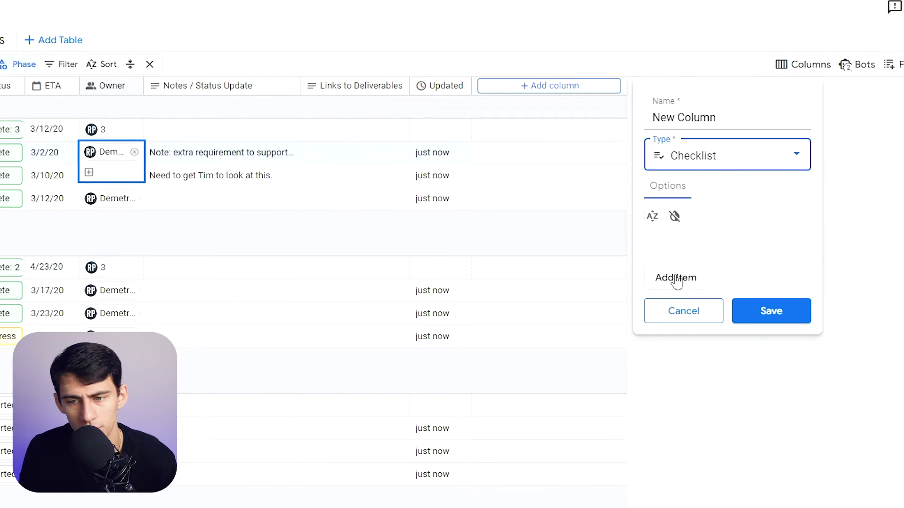
# - Add checklist items 'Example sub task 1' and 'Example sub task 2', then save the column
pyautogui.click(676, 278)
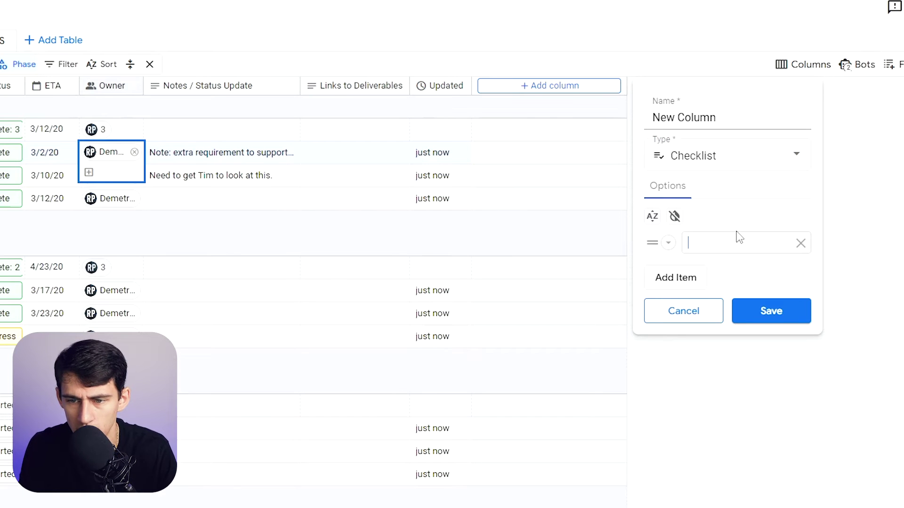
pyautogui.write('Example sub task 1')
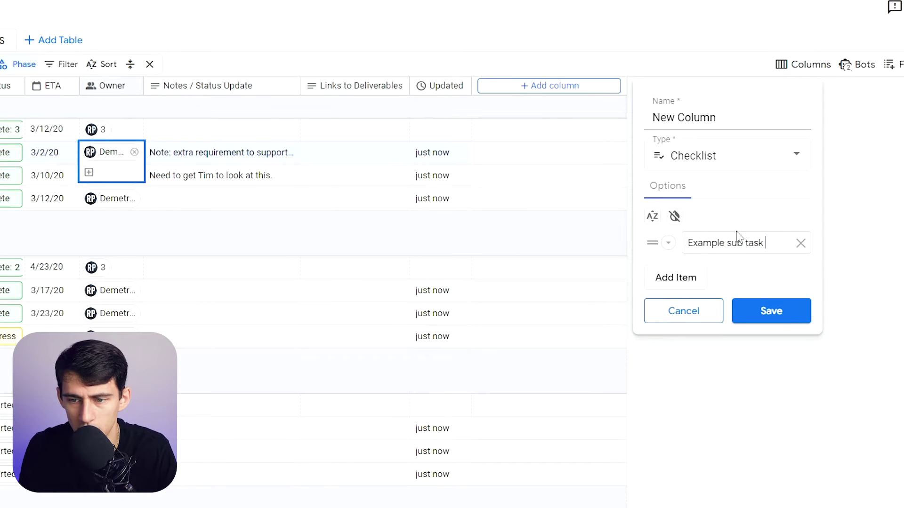
pyautogui.press('Return')
pyautogui.write('Example sub task ')
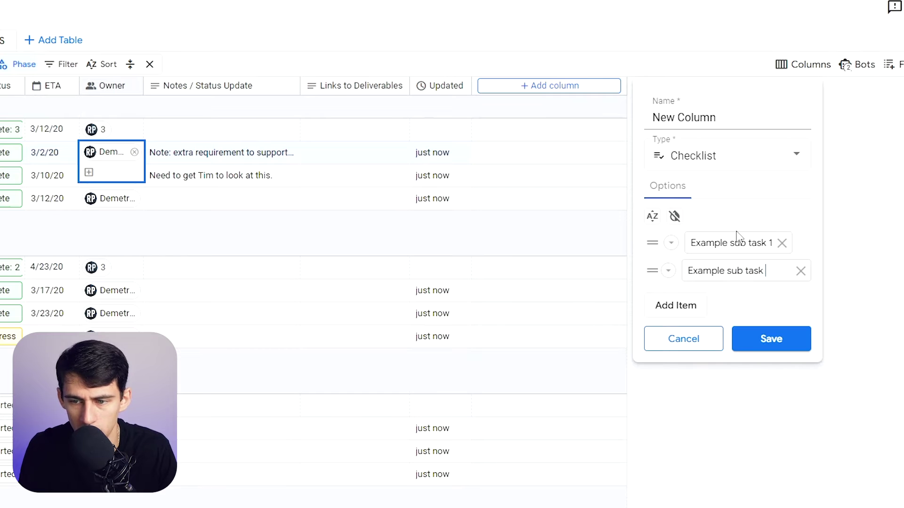
pyautogui.write('2')
pyautogui.click(770, 339)
pyautogui.click(502, 151)
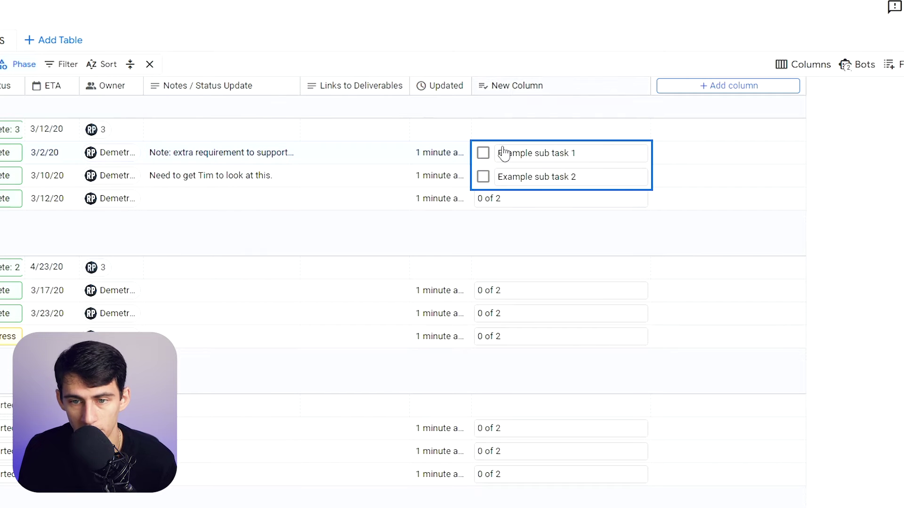
pyautogui.click(722, 86)
# - Add a Drive attachments column, New Column (1)
pyautogui.click(772, 174)
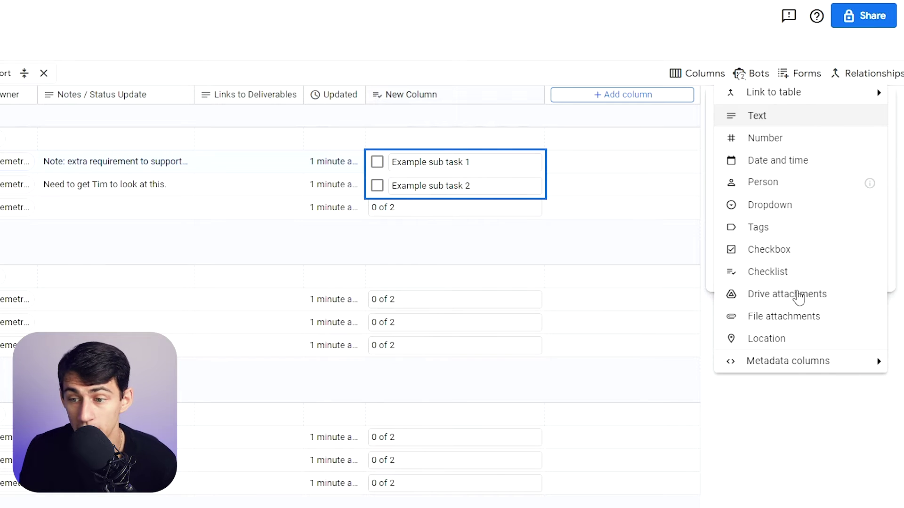
pyautogui.click(808, 297)
pyautogui.click(860, 199)
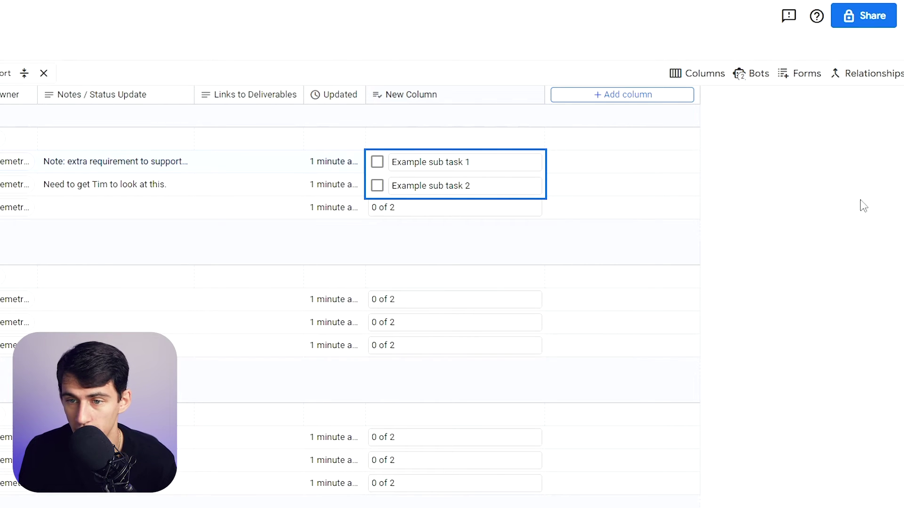
# - Open the Drive file picker from the first row's New Column (1) cell, then close it without choosing
pyautogui.click(597, 162)
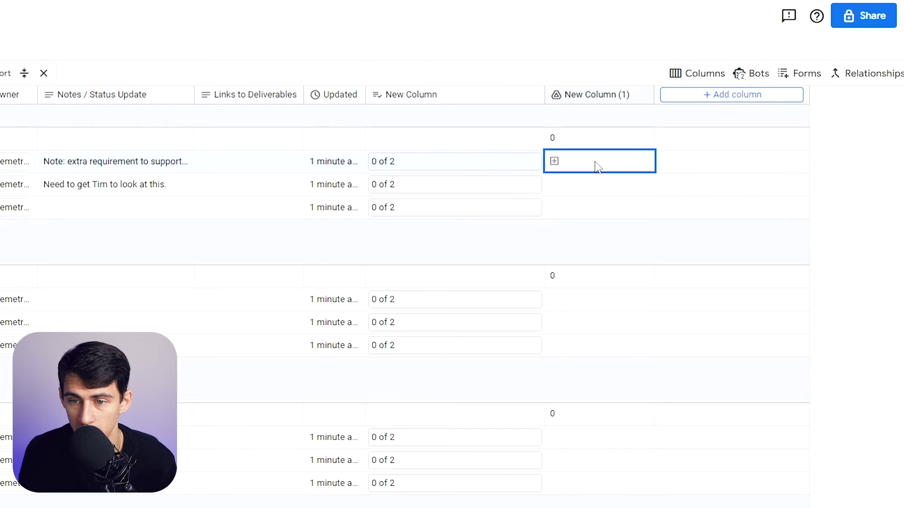
pyautogui.click(553, 161)
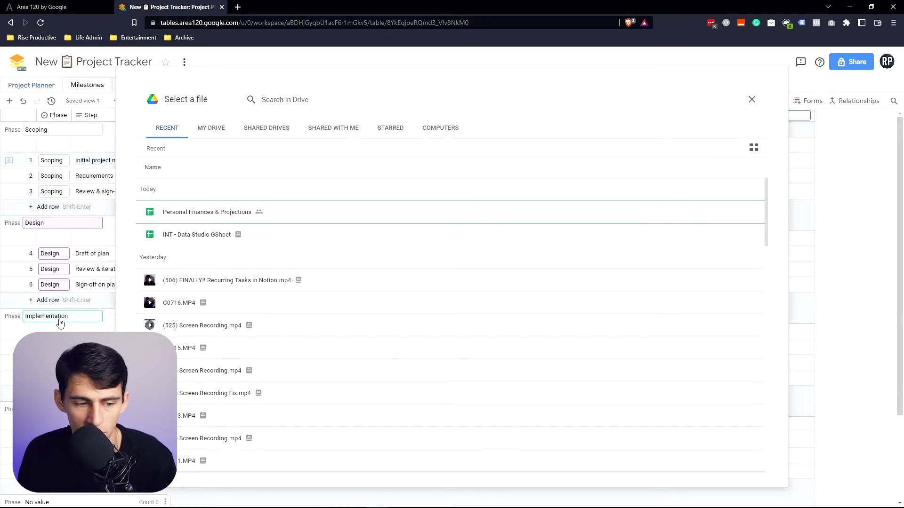
pyautogui.click(752, 100)
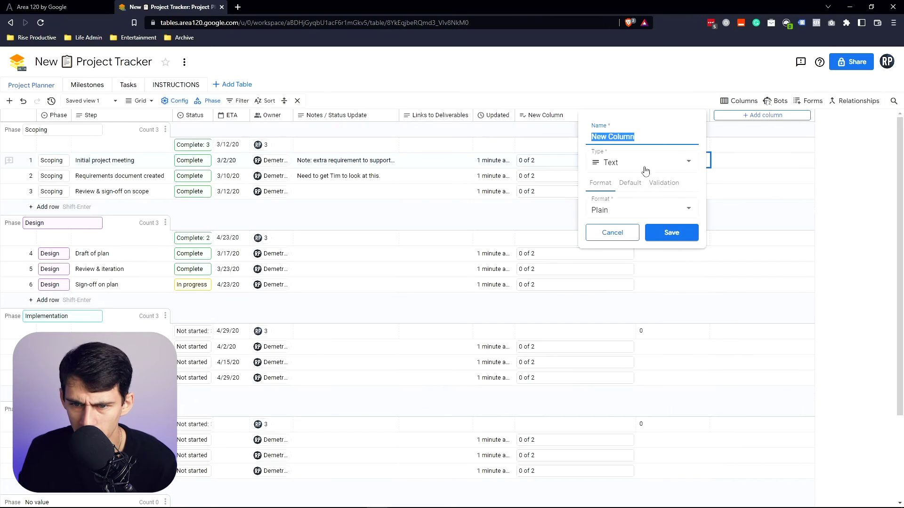
# - Browse the Metadata and Link to table column types, then discard the unsaved extra column
pyautogui.click(645, 162)
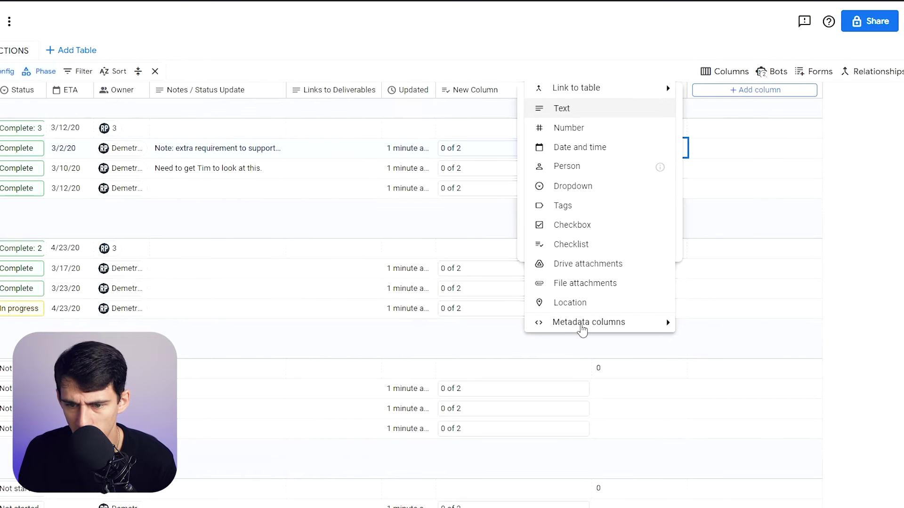
pyautogui.moveTo(642, 323)
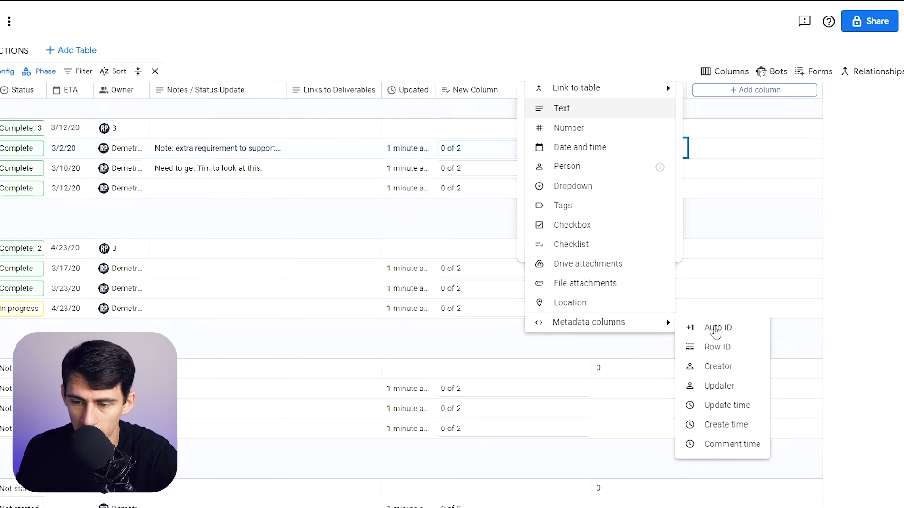
pyautogui.moveTo(598, 90)
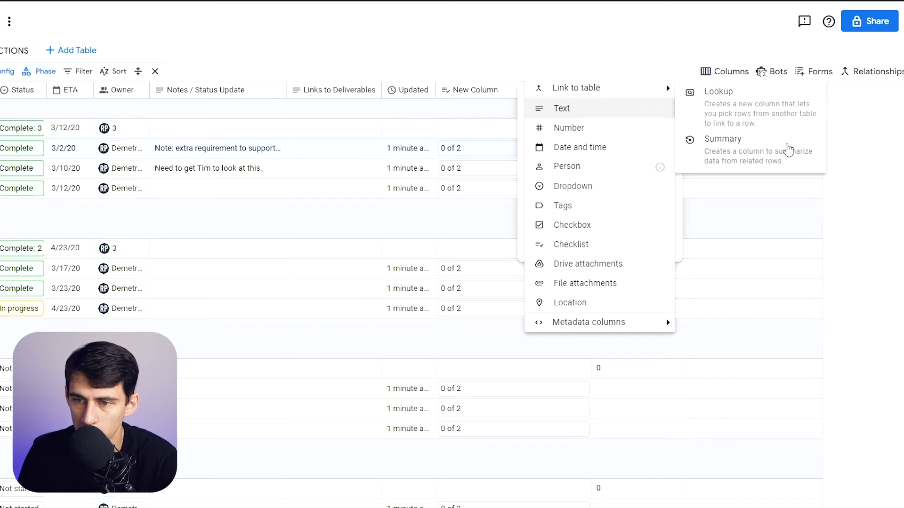
pyautogui.click(840, 255)
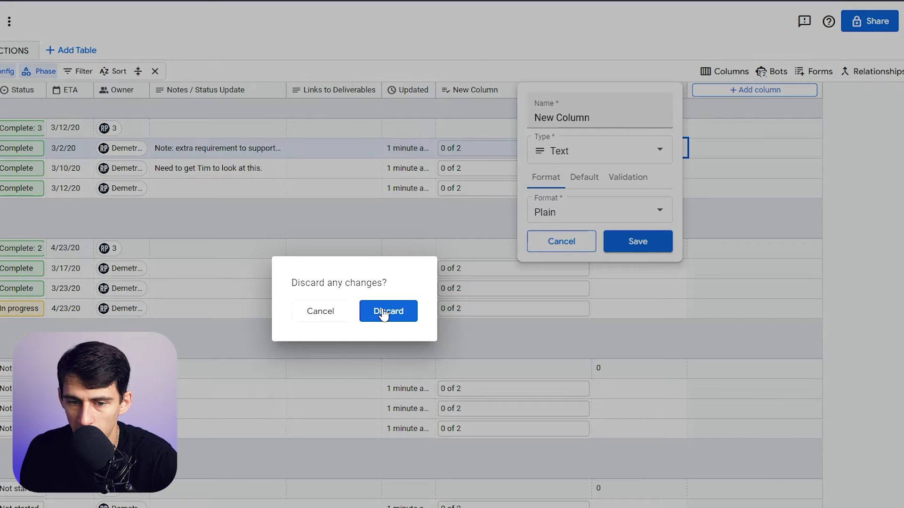
pyautogui.click(403, 309)
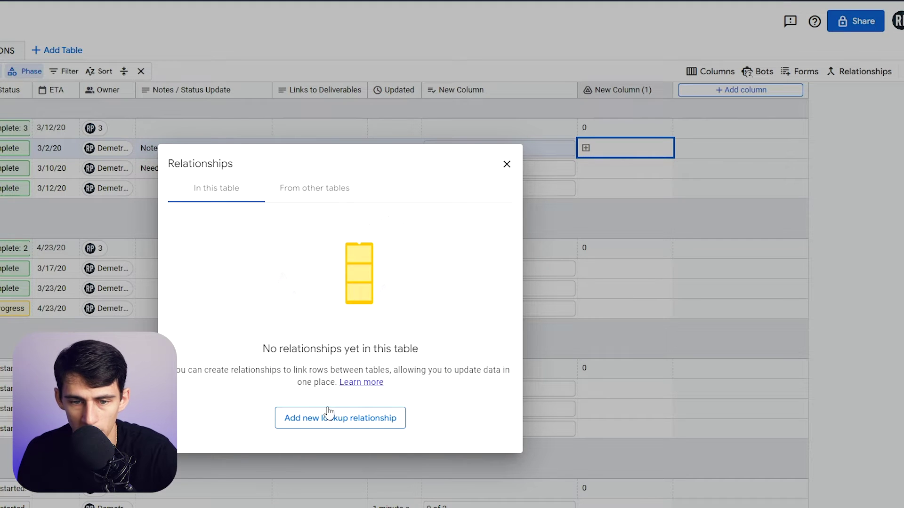
pyautogui.click(328, 190)
pyautogui.click(507, 178)
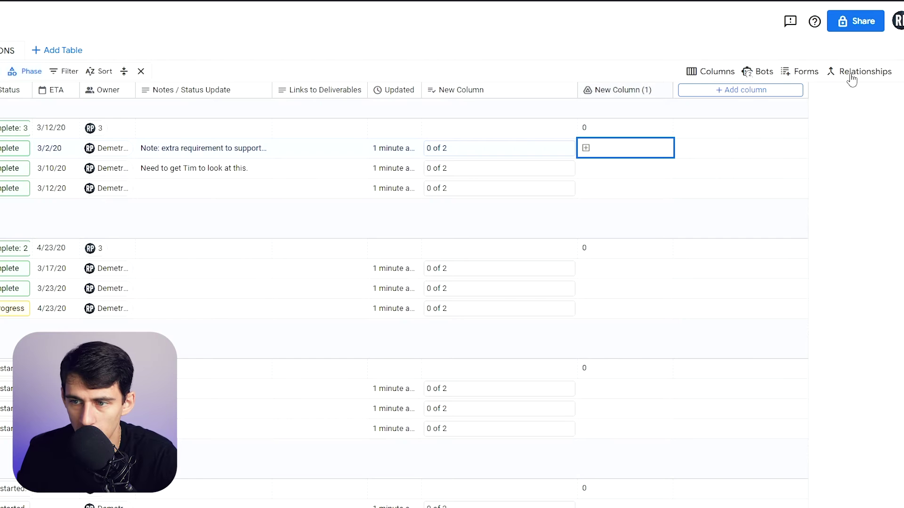
pyautogui.click(803, 71)
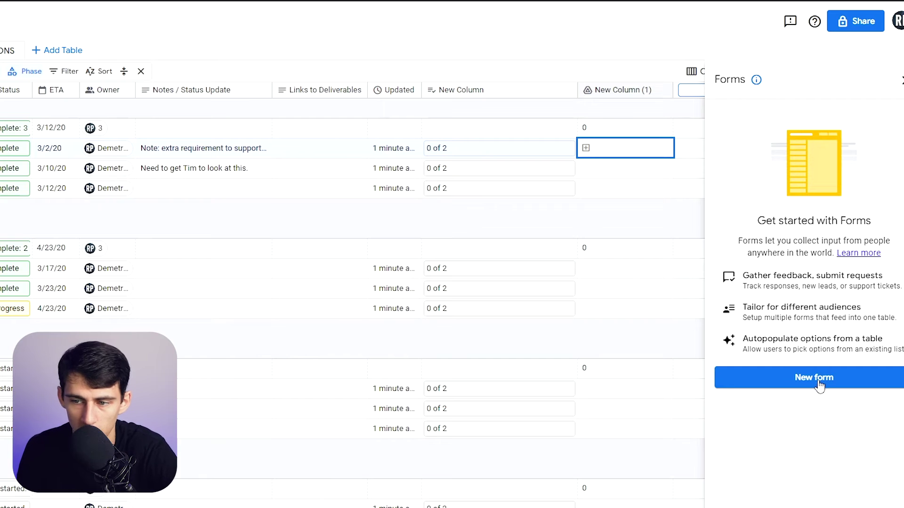
pyautogui.click(893, 78)
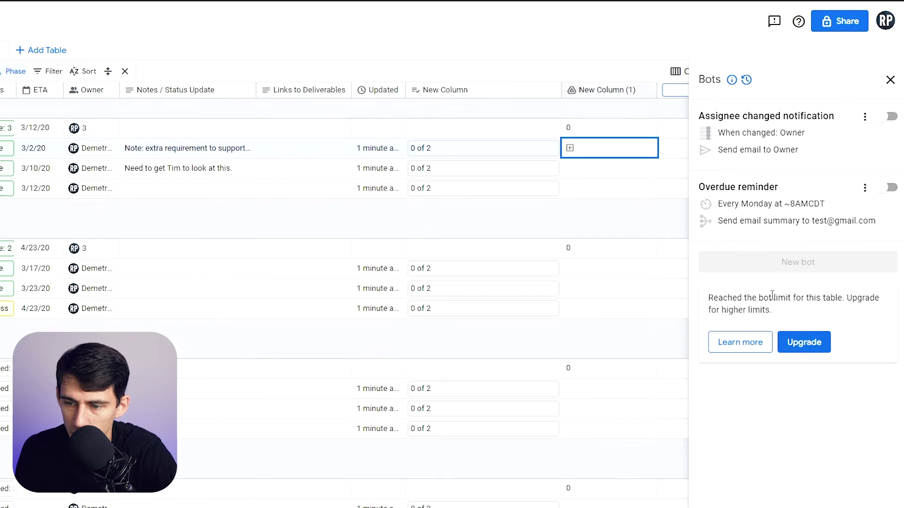
pyautogui.click(865, 187)
pyautogui.click(797, 262)
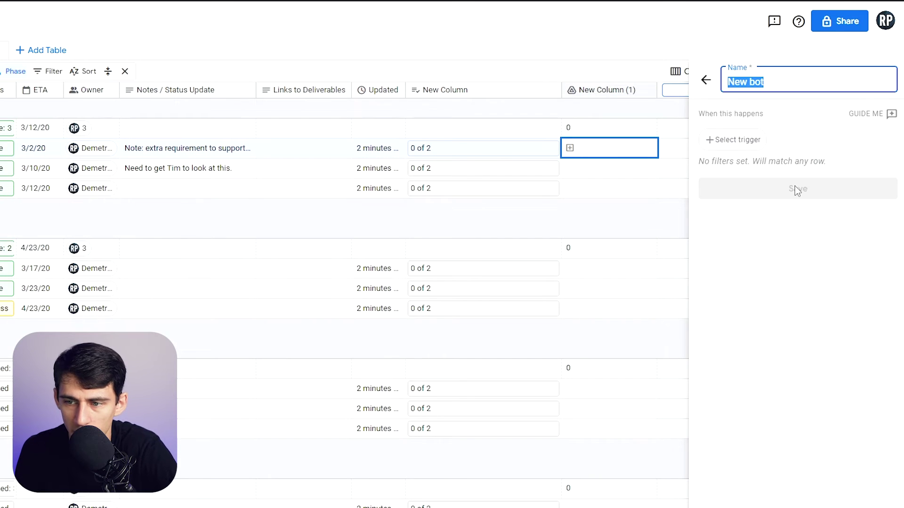
pyautogui.click(748, 146)
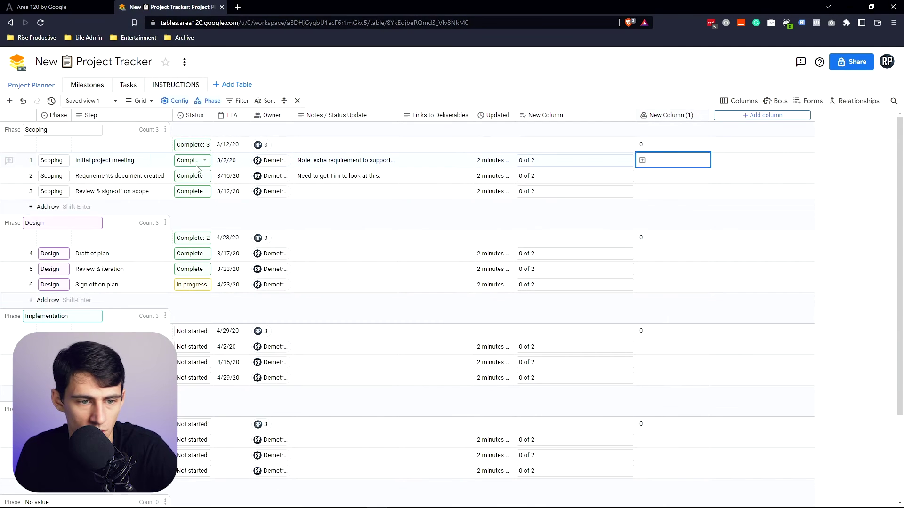
# - Set row 1's Status to In progress and start a bot triggered by New Column changes
pyautogui.click(204, 161)
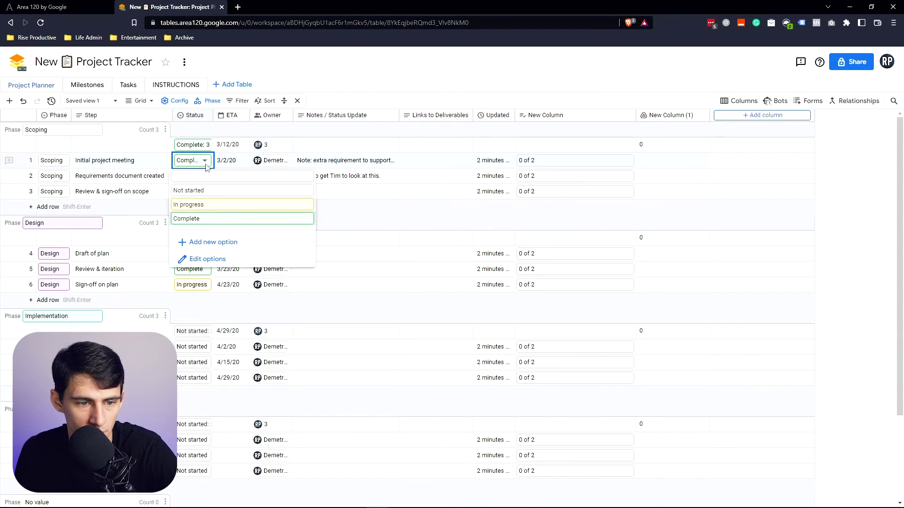
pyautogui.click(206, 206)
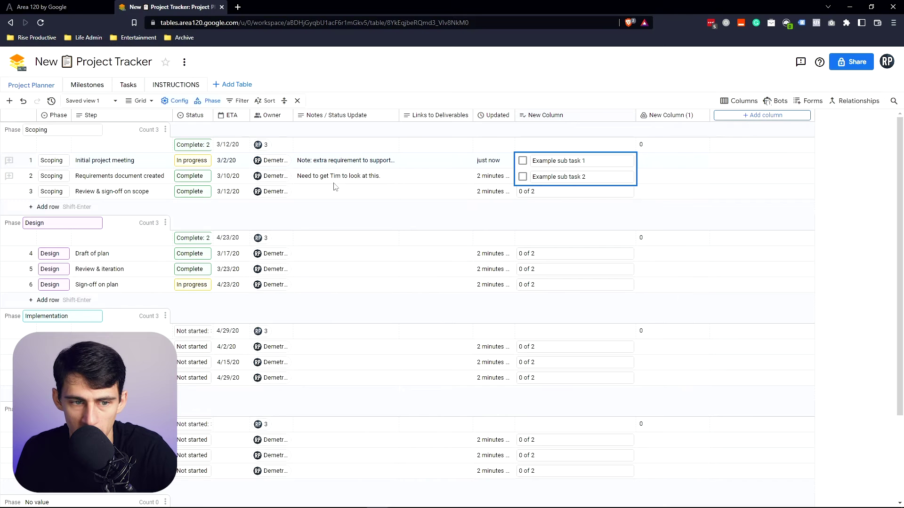
pyautogui.click(784, 106)
pyautogui.click(817, 193)
pyautogui.moveTo(817, 191)
pyautogui.click(692, 298)
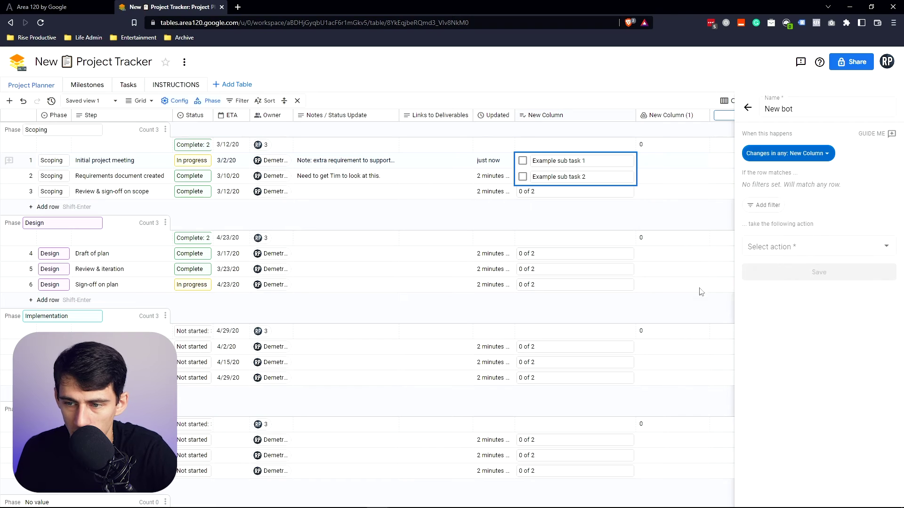
# - Make the bot update the row, setting Status to Complete
pyautogui.click(807, 244)
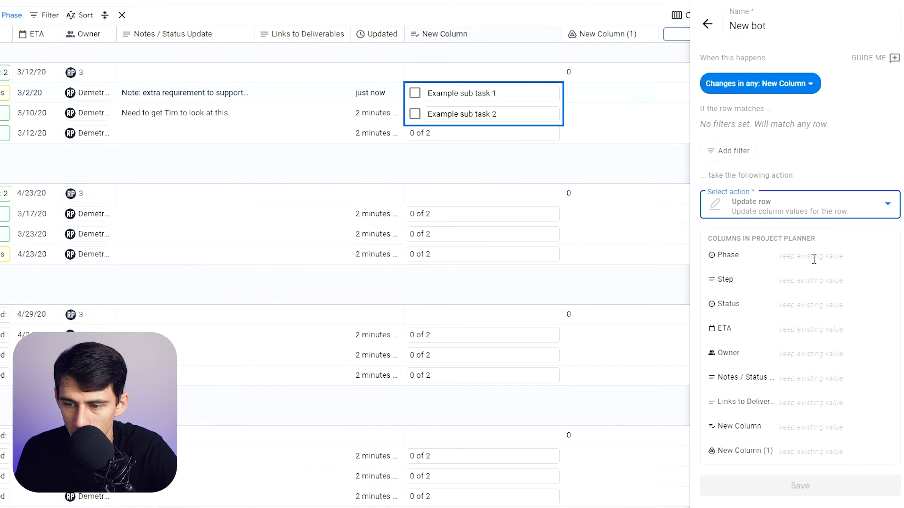
pyautogui.click(782, 330)
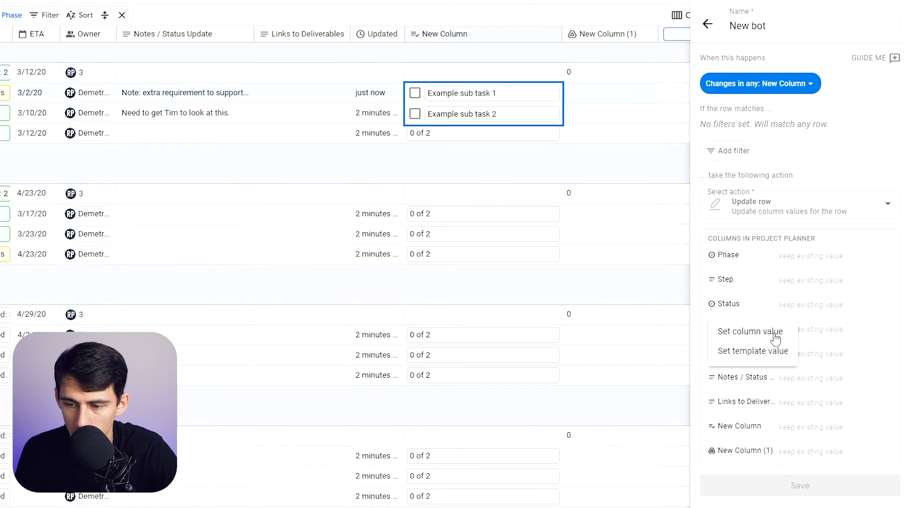
pyautogui.click(774, 338)
pyautogui.click(825, 379)
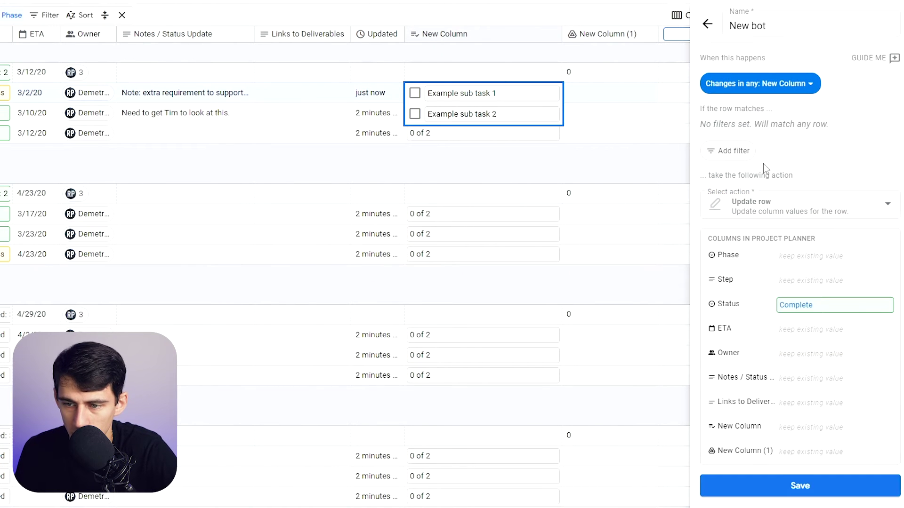
# - Add a condition requiring New Column's checklist to be finished, save the bot, and tick Example sub task 1
pyautogui.click(751, 157)
pyautogui.click(776, 191)
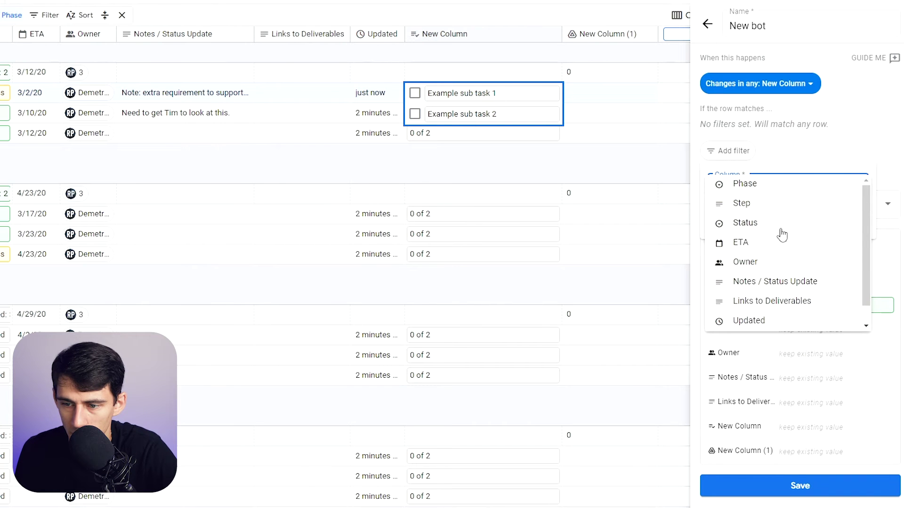
pyautogui.scroll(-1, 782, 264)
pyautogui.click(751, 324)
pyautogui.click(779, 225)
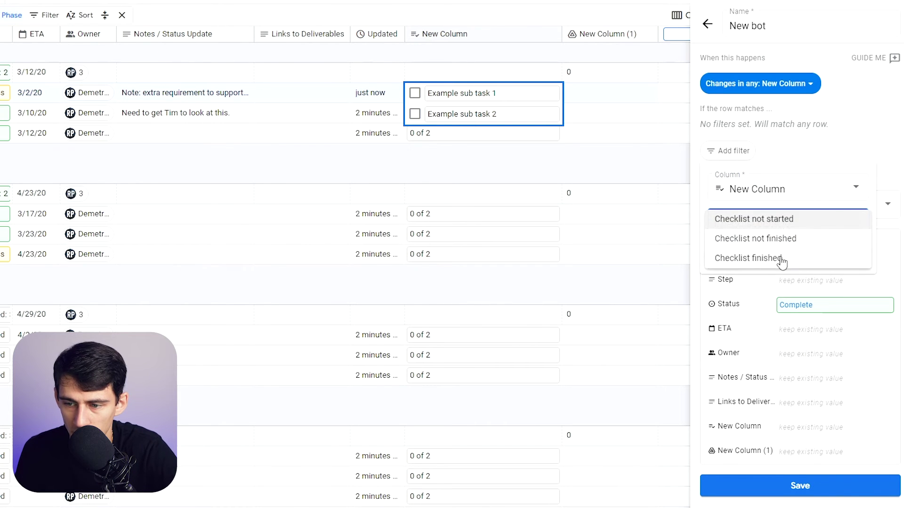
pyautogui.click(782, 258)
pyautogui.click(831, 256)
pyautogui.click(848, 470)
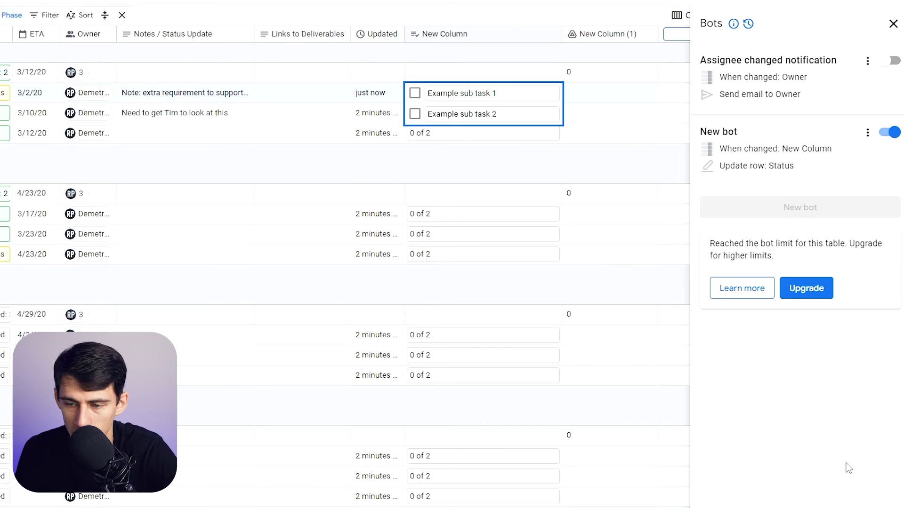
pyautogui.click(415, 93)
# - Tick Example sub task 2 and delete the Assignee changed notification bot
pyautogui.click(415, 114)
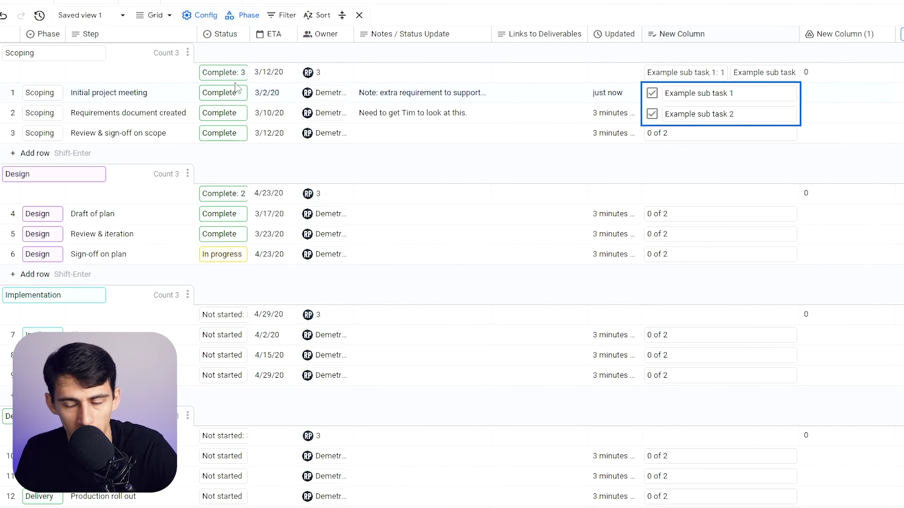
pyautogui.click(791, 101)
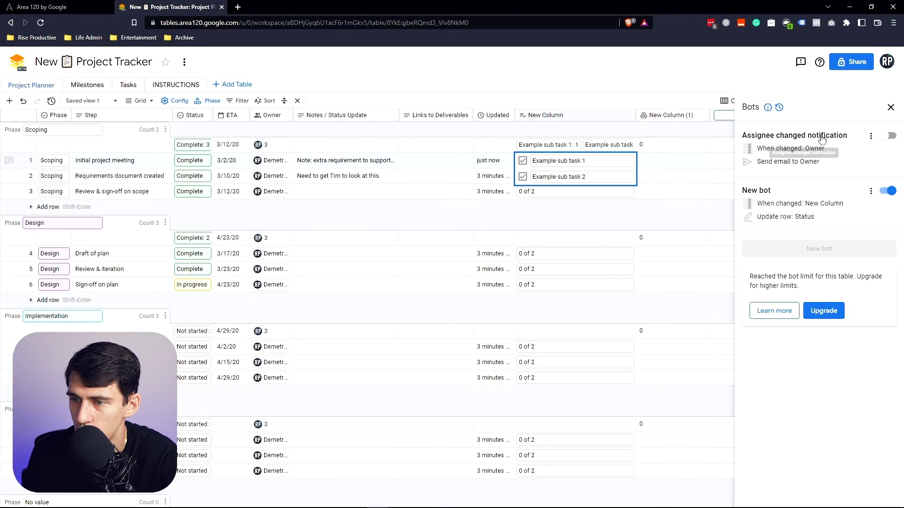
pyautogui.click(870, 136)
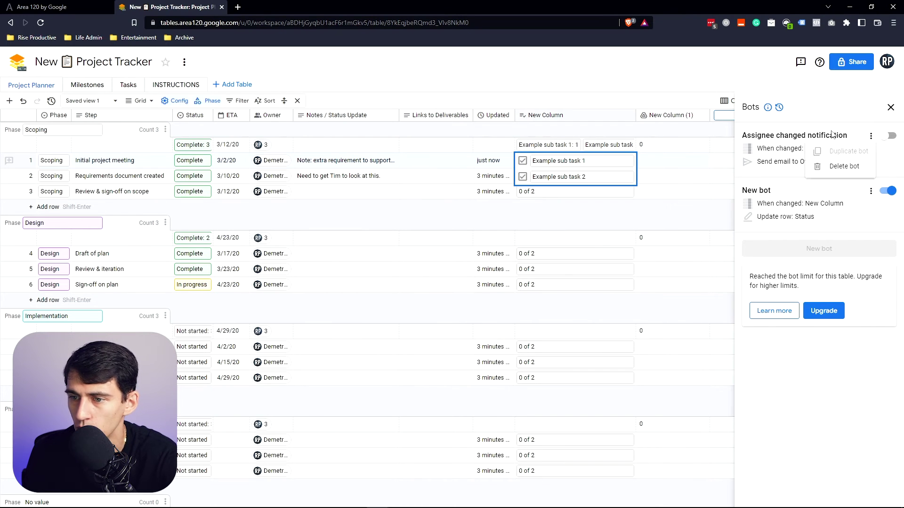
pyautogui.click(843, 167)
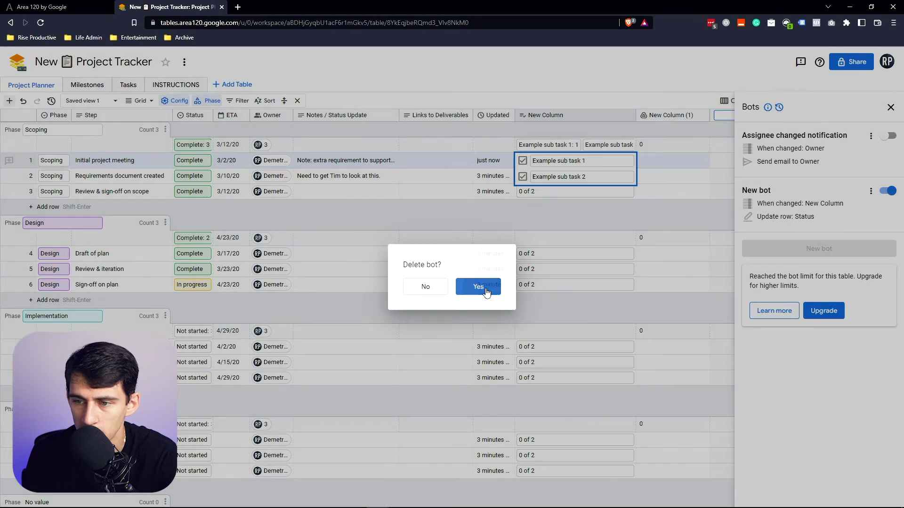
pyautogui.click(485, 288)
pyautogui.click(810, 195)
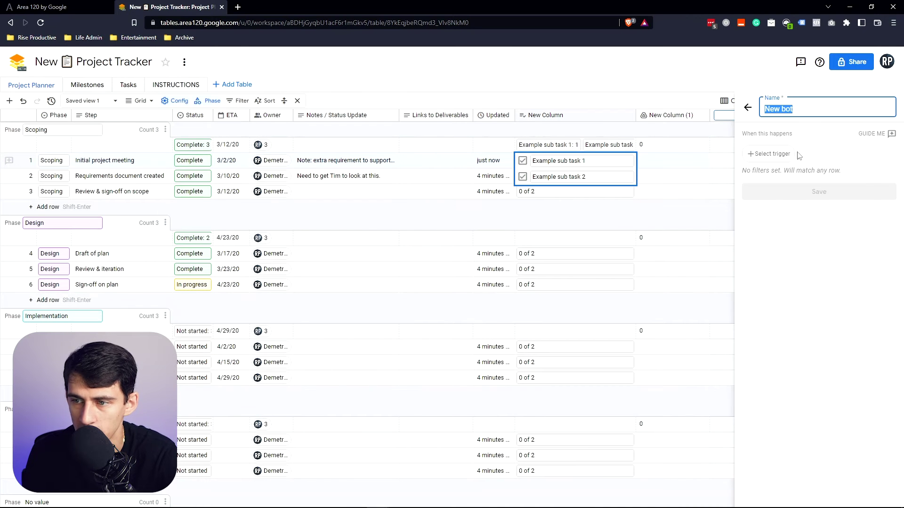
# - Draft a time-based bot with an Email summary action, then leave it without saving
pyautogui.click(782, 154)
pyautogui.moveTo(822, 190)
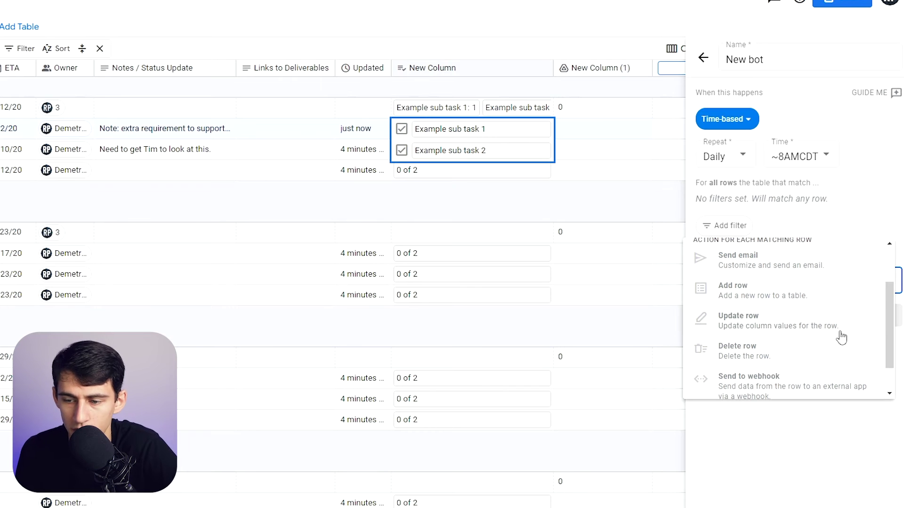
pyautogui.scroll(-1, 829, 338)
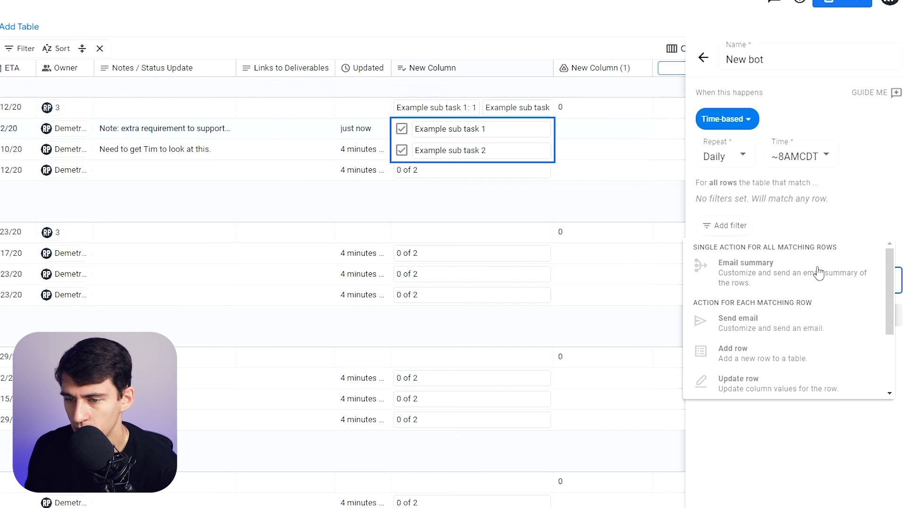
pyautogui.click(818, 273)
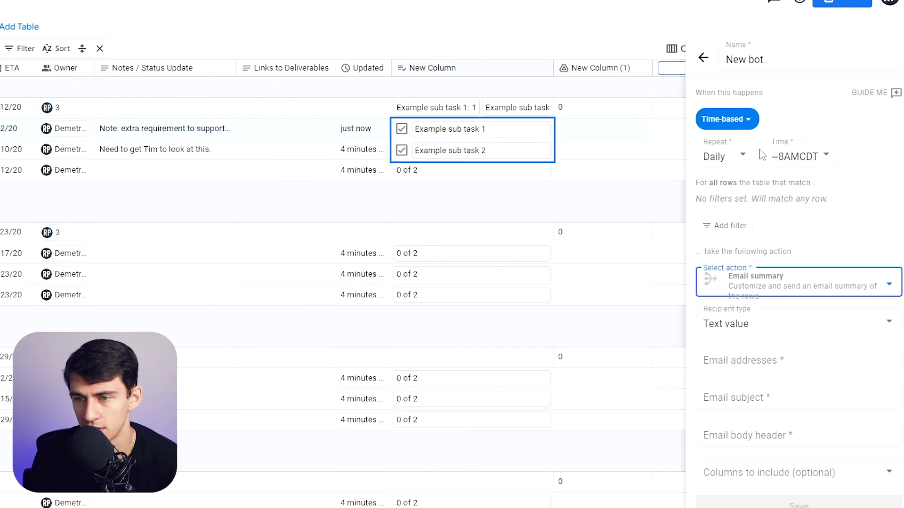
pyautogui.click(147, 162)
# - Discard the unsaved bot, switch to the INSTRUCTIONS table, and select its Notes cells for rows 1–9
pyautogui.click(282, 315)
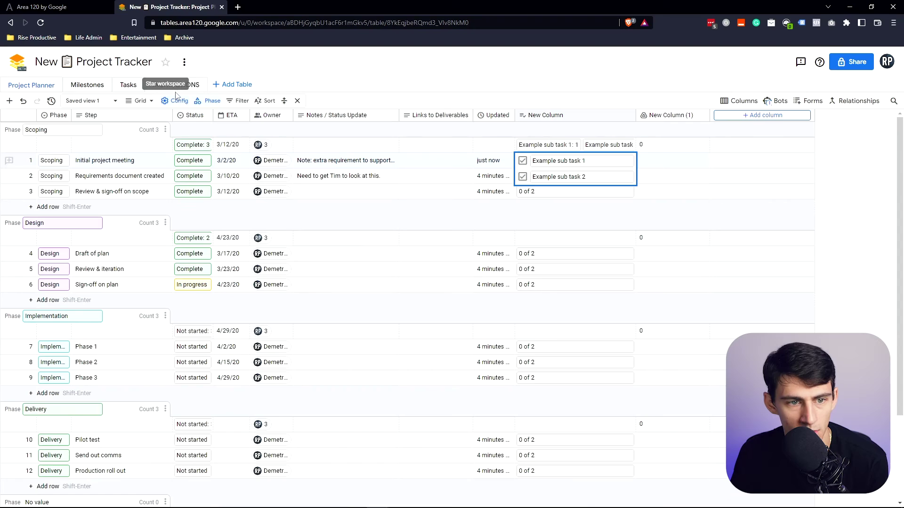
pyautogui.click(198, 88)
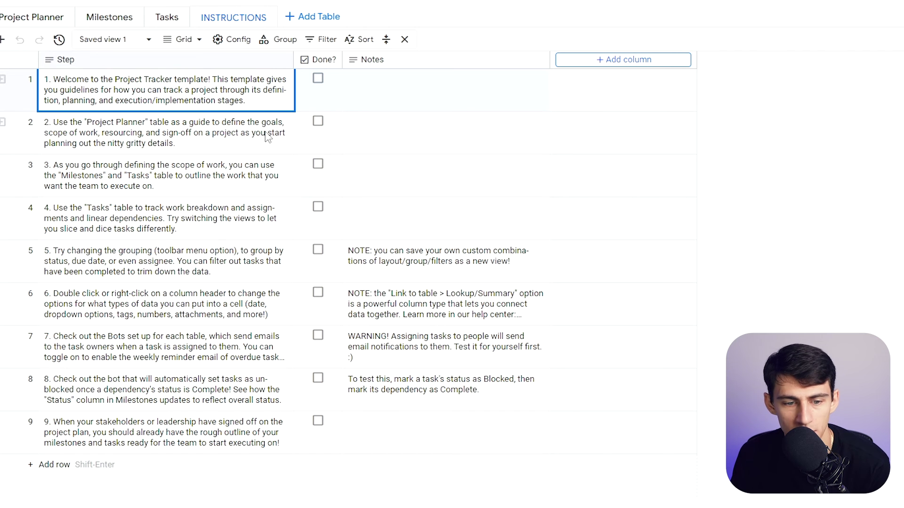
pyautogui.moveTo(442, 256); pyautogui.dragTo(442, 403)
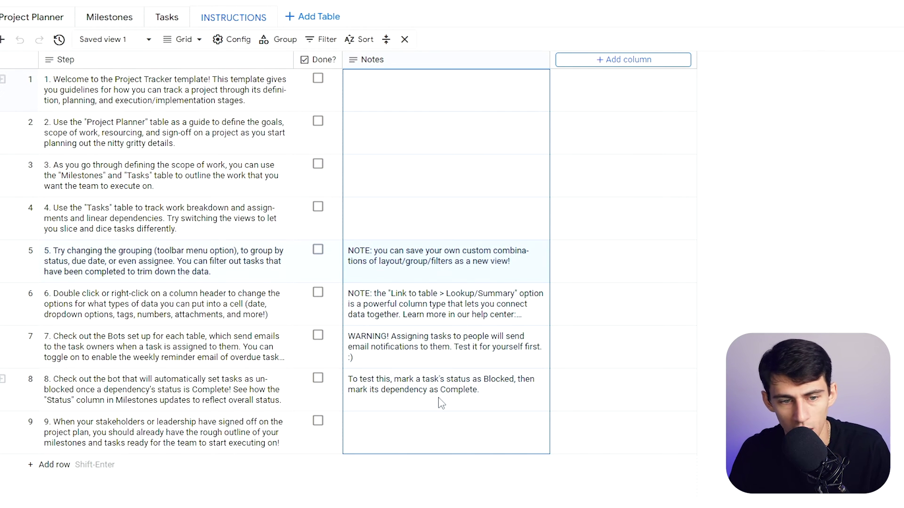
# - Extend the selection across the Step, Done? and Notes columns, then check the layout choices
pyautogui.hotkey('ctrl', 'a')
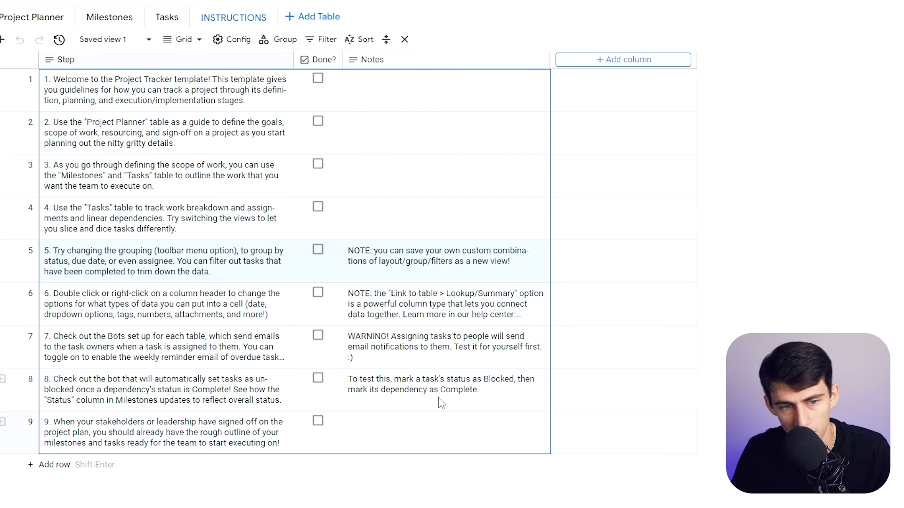
pyautogui.click(183, 39)
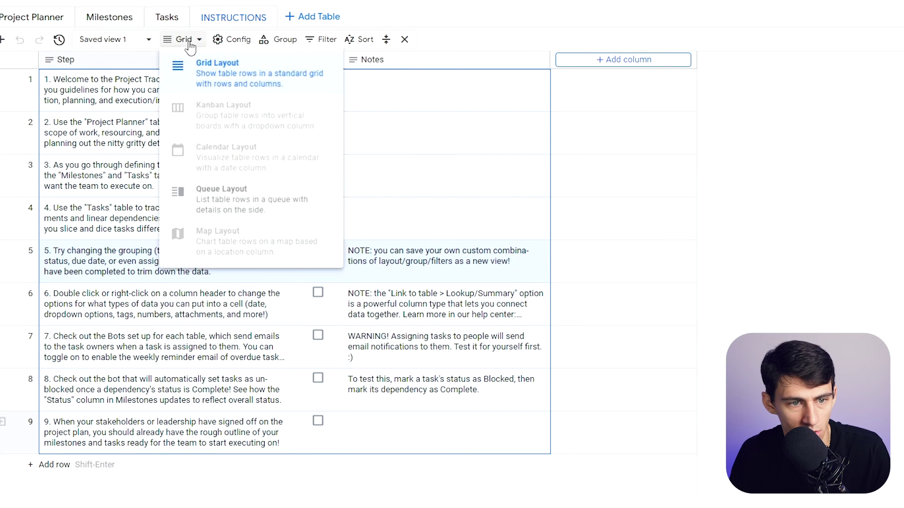
pyautogui.click(285, 39)
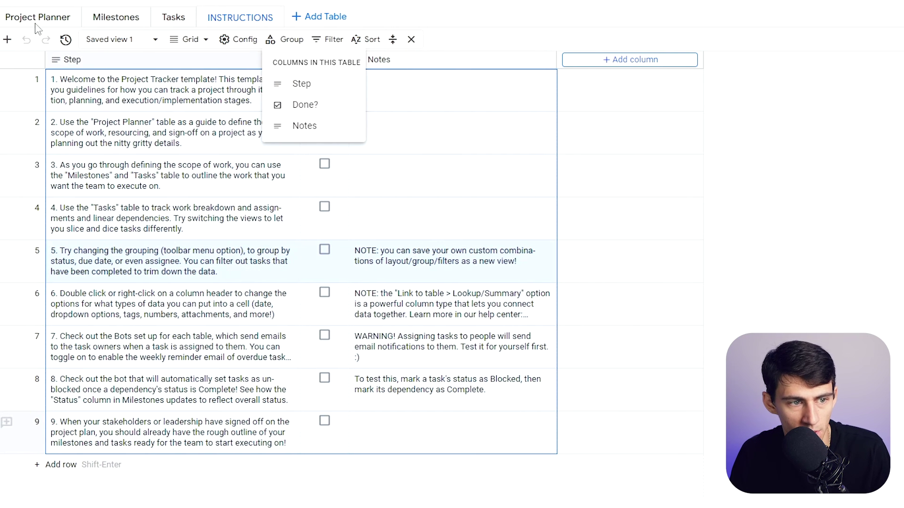
# - Cancel the Phase grouping in Project Planner so all 12 steps show as one flat list
pyautogui.click(38, 18)
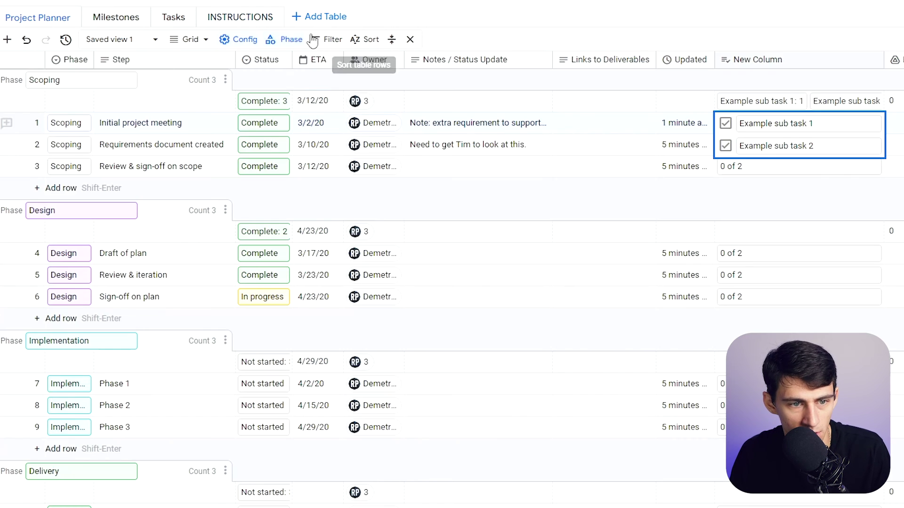
pyautogui.click(285, 39)
pyautogui.click(336, 65)
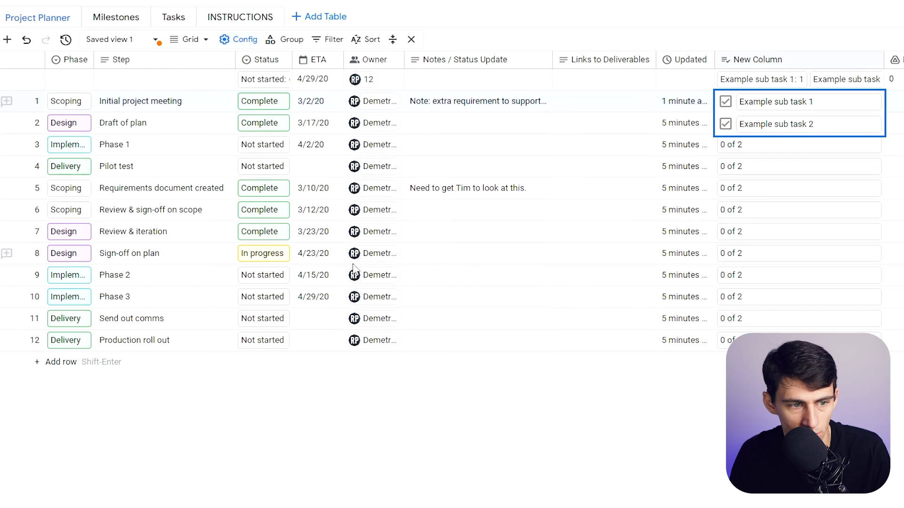
pyautogui.click(289, 42)
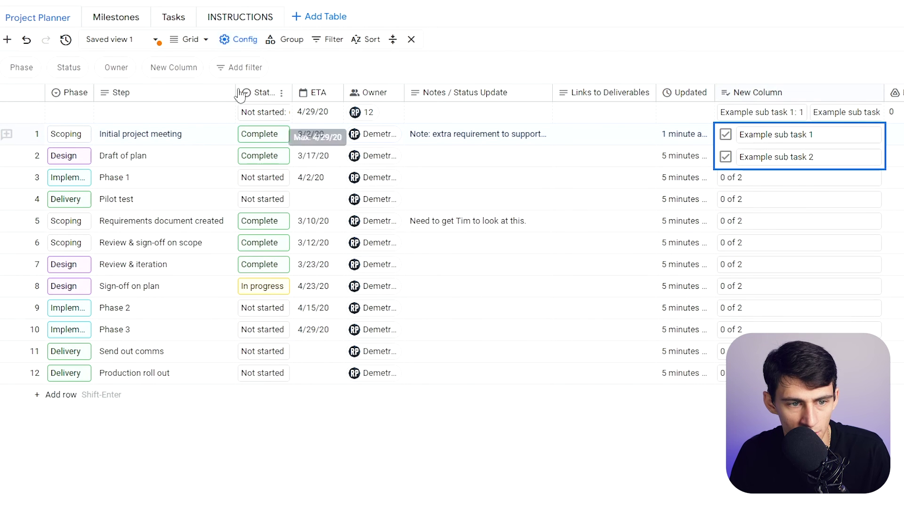